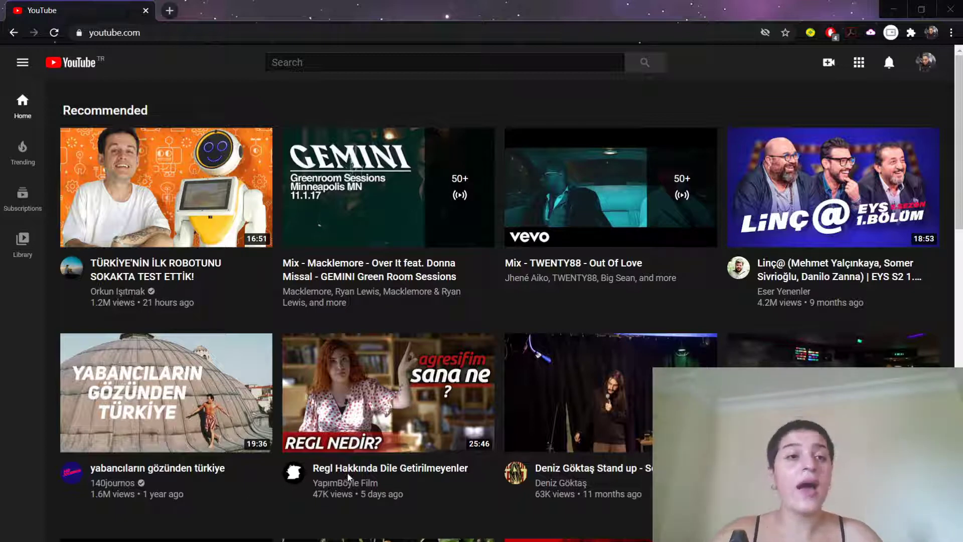
Step: Look over the recommended videos on the YouTube home page
{"action": "key", "text": "alt+Tab"}
{"action": "mouse_move", "coordinate": [250, 181]}
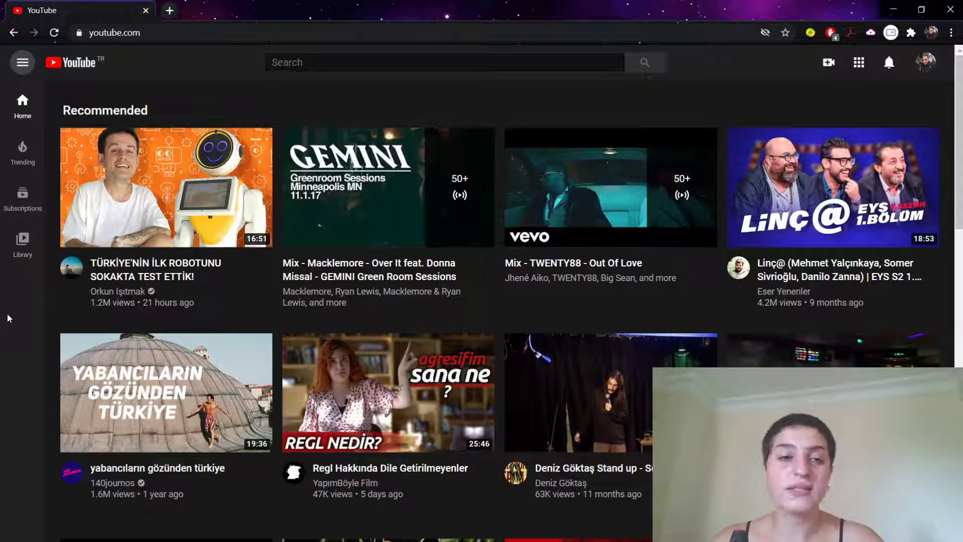
{"action": "mouse_move", "coordinate": [97, 273]}
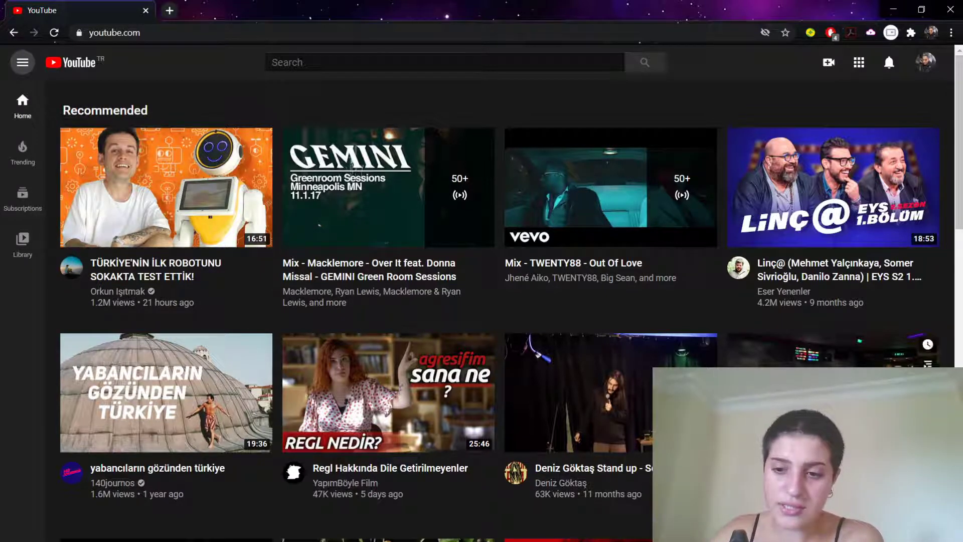
{"action": "scroll", "coordinate": [333, 400], "scroll_direction": "down", "scroll_amount": 5}
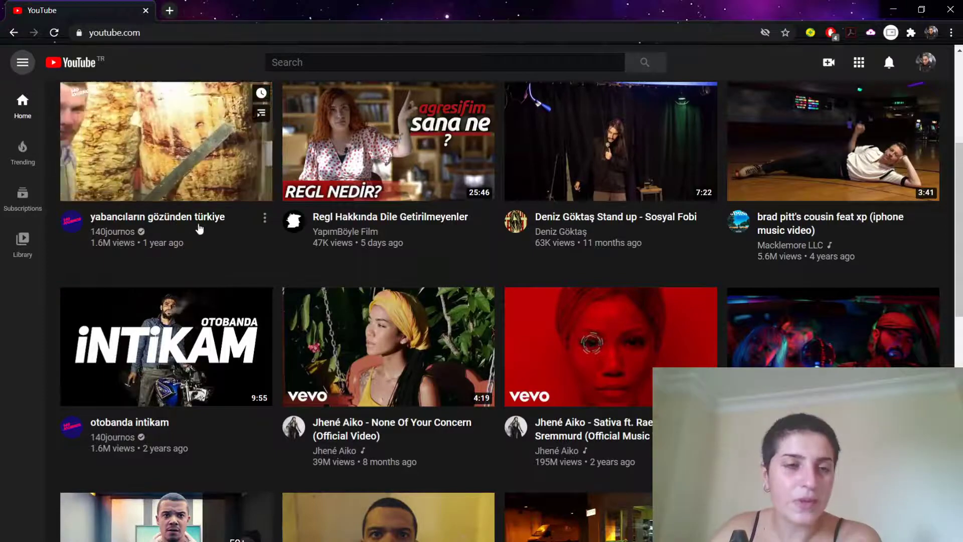
{"action": "scroll", "coordinate": [226, 294], "scroll_direction": "up", "scroll_amount": 4}
{"action": "scroll", "coordinate": [201, 301], "scroll_direction": "up", "scroll_amount": 2}
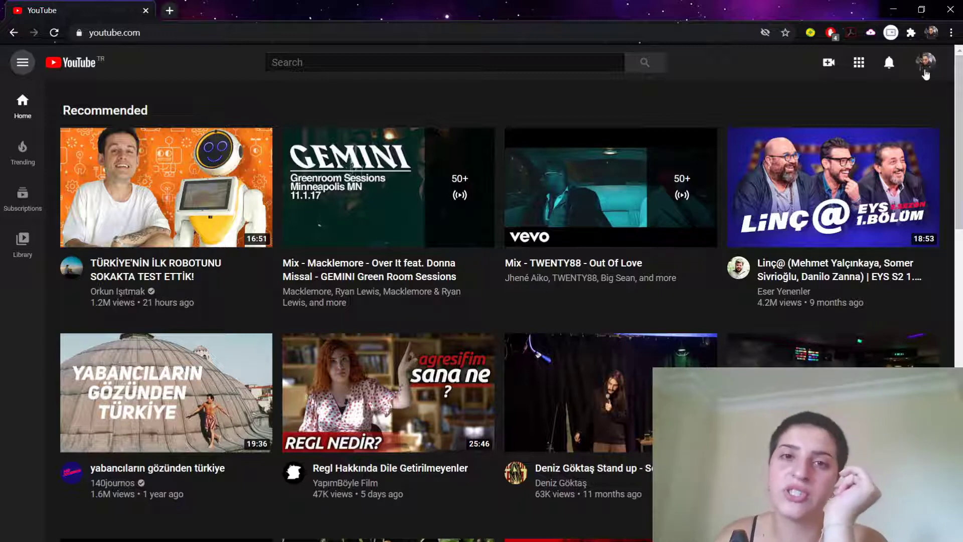
{"action": "scroll", "coordinate": [934, 73], "scroll_direction": "down", "scroll_amount": 2}
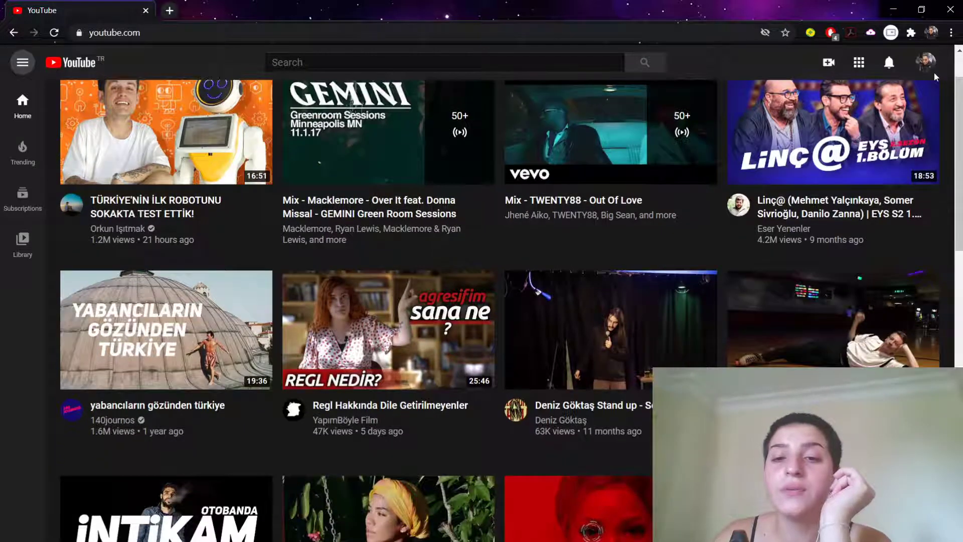
{"action": "scroll", "coordinate": [938, 80], "scroll_direction": "up", "scroll_amount": 2}
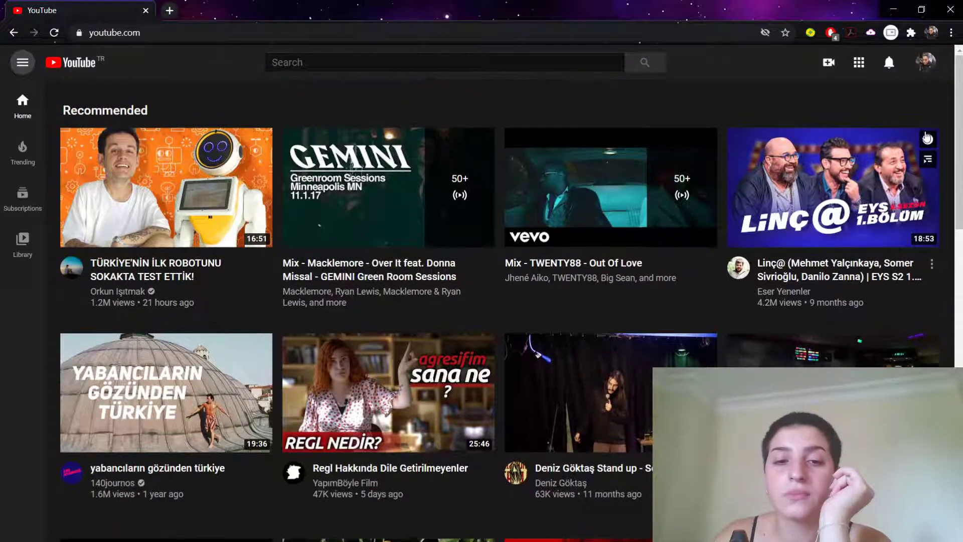
Step: Open the account settings and show the Advanced settings page
{"action": "left_click", "coordinate": [926, 62]}
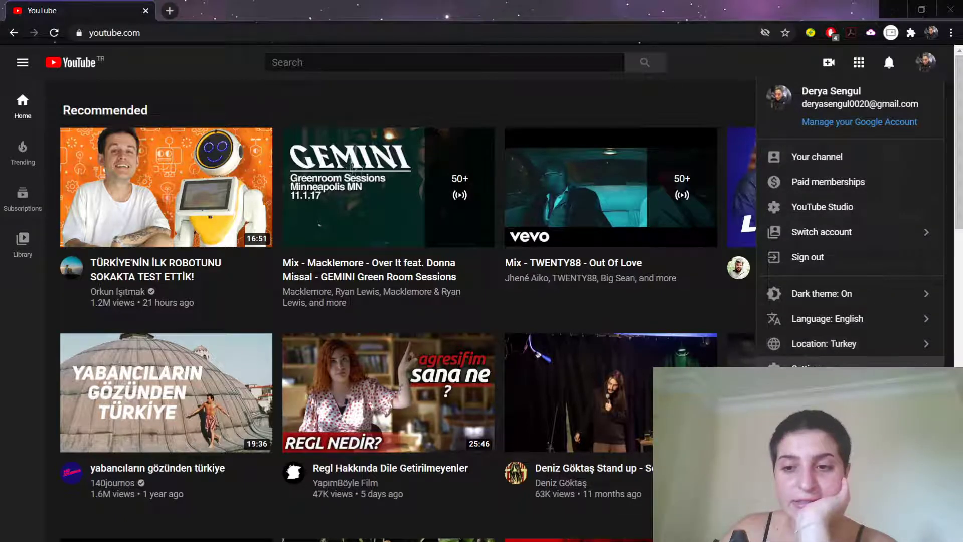
{"action": "left_click", "coordinate": [823, 364]}
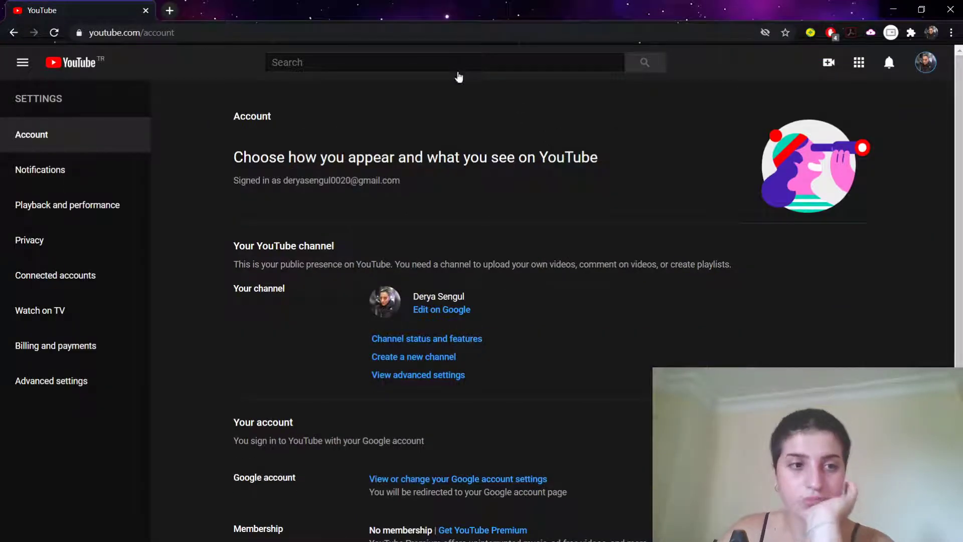
{"action": "scroll", "coordinate": [682, 101], "scroll_direction": "down", "scroll_amount": 1}
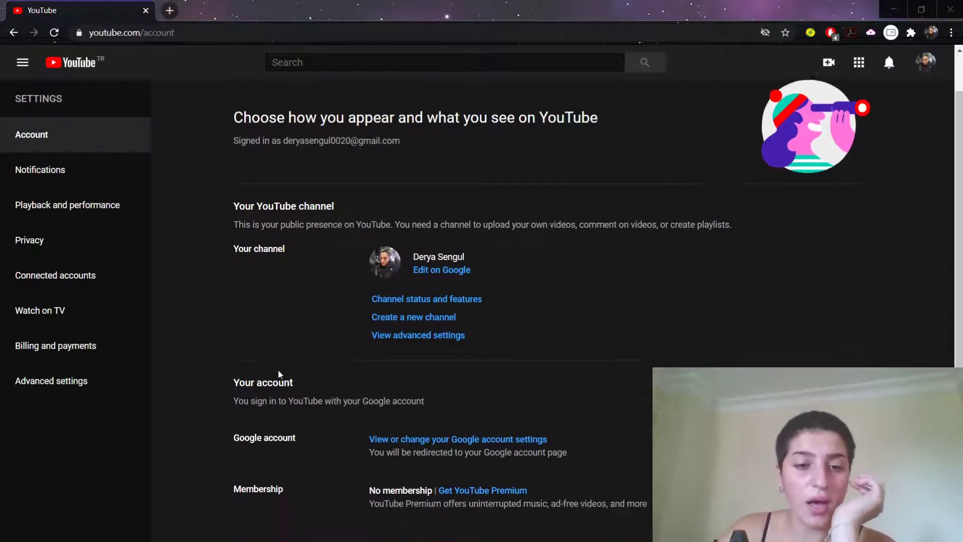
{"action": "left_click", "coordinate": [95, 384]}
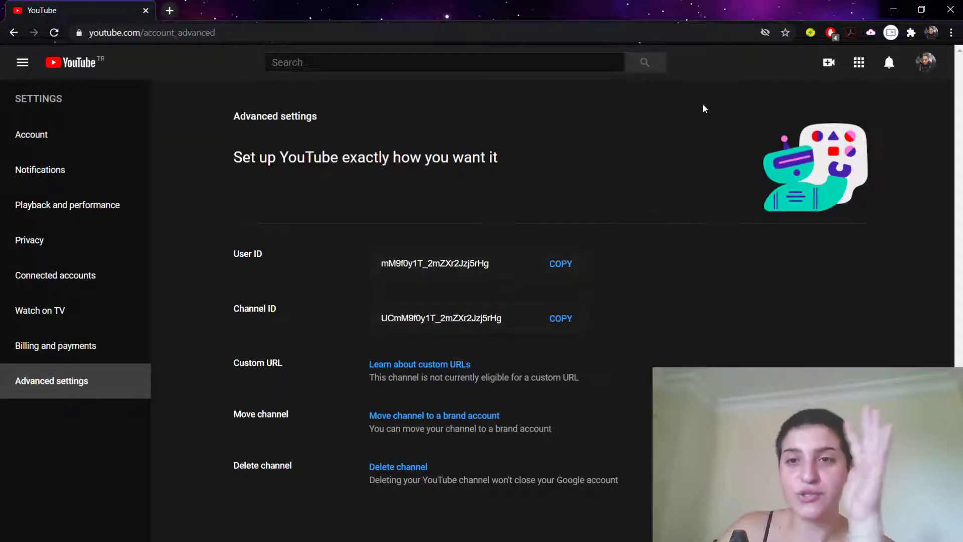
Step: Change the site's display language to Türkçe from the account options
{"action": "left_click", "coordinate": [925, 62]}
{"action": "left_click", "coordinate": [926, 62]}
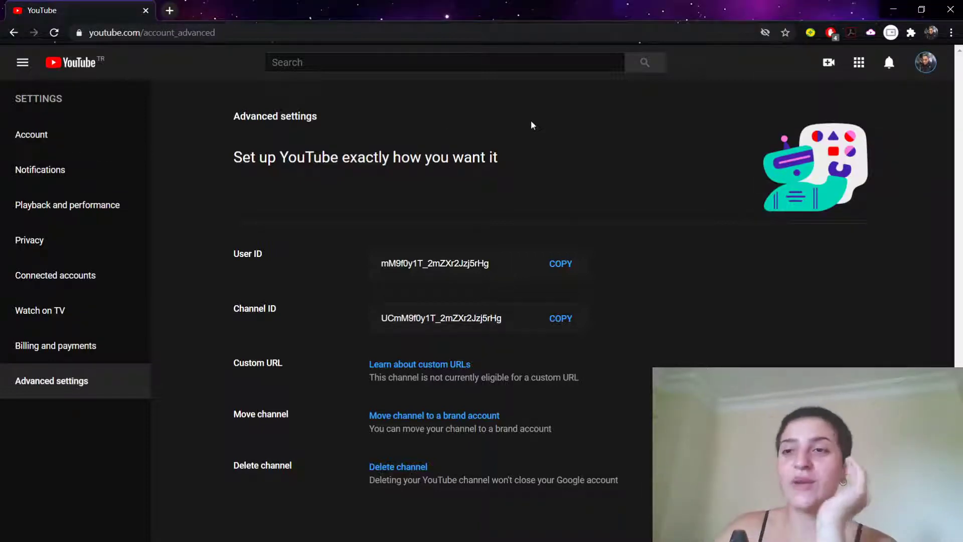
{"action": "left_click", "coordinate": [921, 64]}
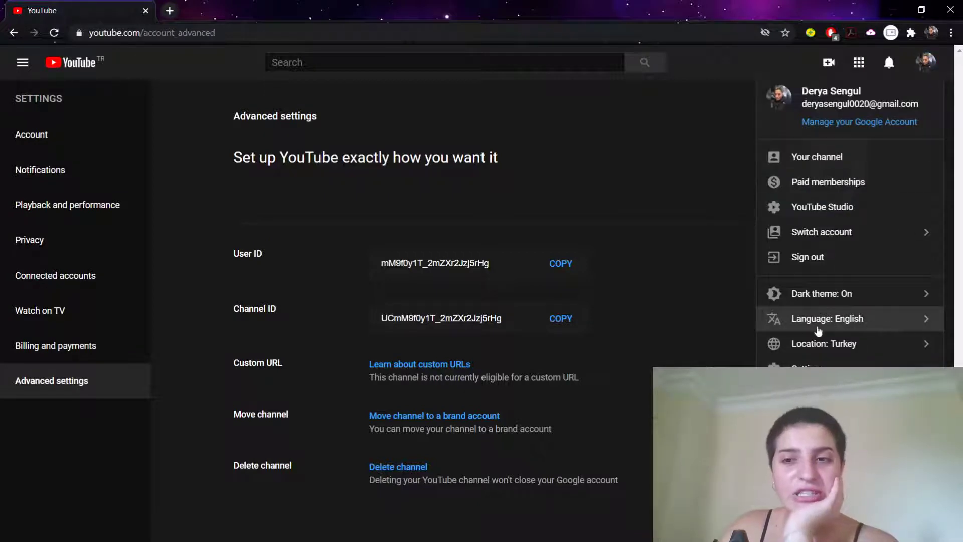
{"action": "left_click", "coordinate": [880, 323]}
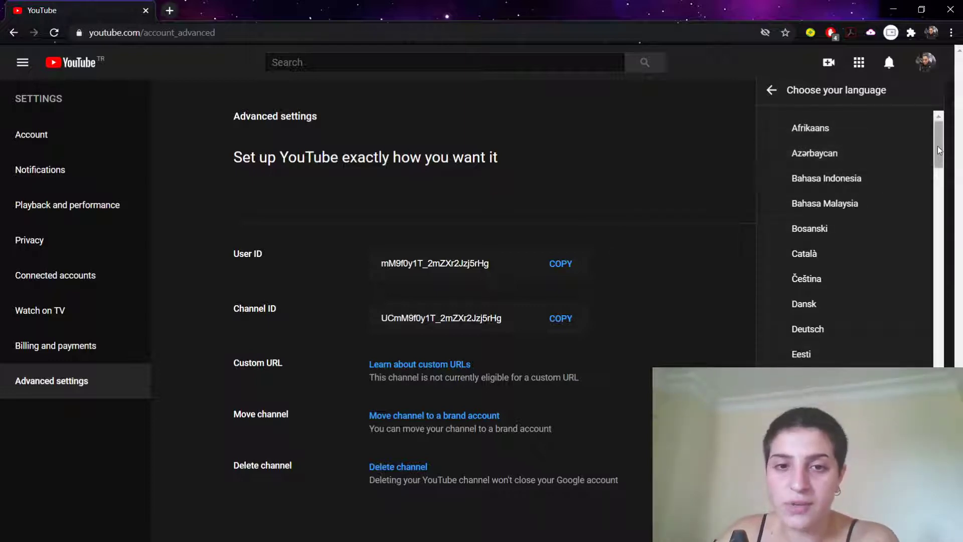
{"action": "left_click_drag", "start_coordinate": [937, 146], "coordinate": [949, 374]}
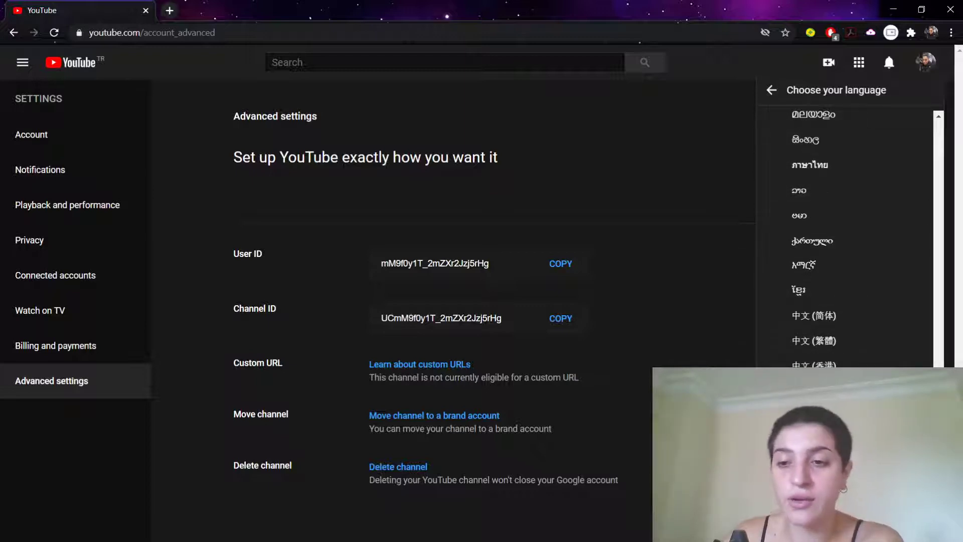
{"action": "scroll", "coordinate": [848, 236], "scroll_direction": "up", "scroll_amount": 3}
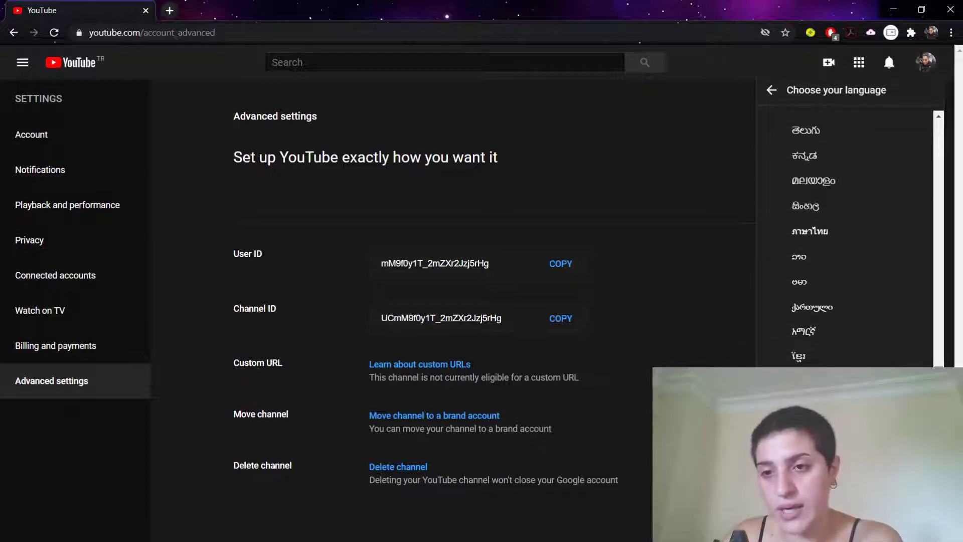
{"action": "scroll", "coordinate": [848, 236], "scroll_direction": "down", "scroll_amount": 3}
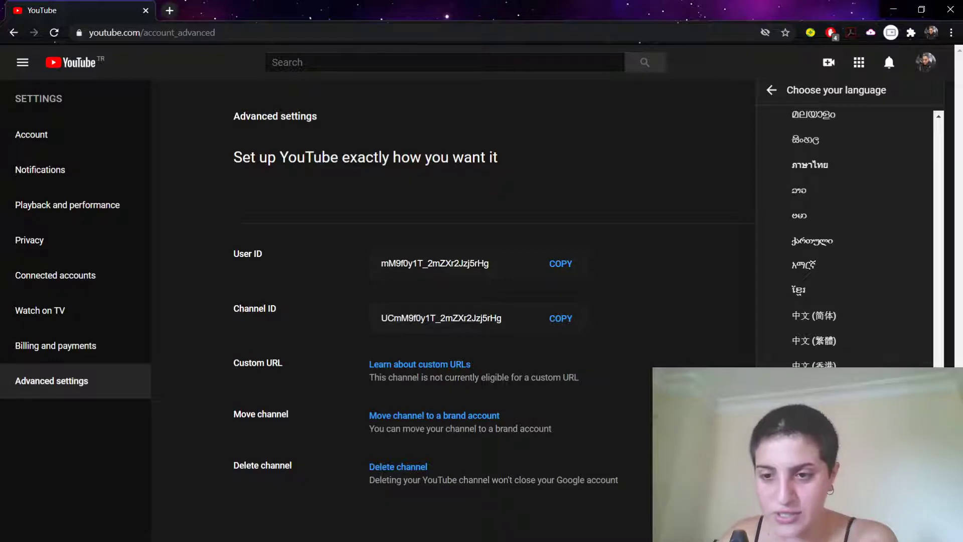
{"action": "scroll", "coordinate": [848, 236], "scroll_direction": "up", "scroll_amount": 3}
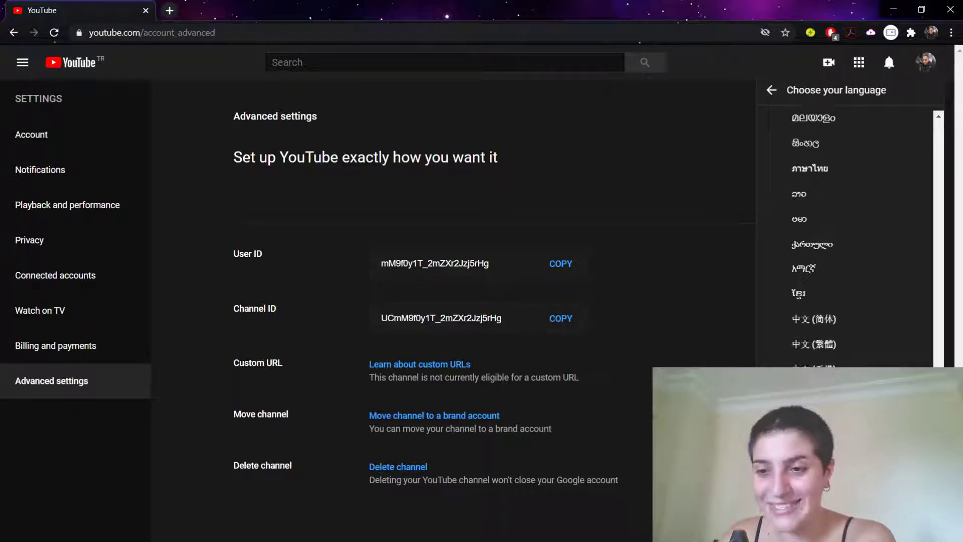
{"action": "scroll", "coordinate": [943, 352], "scroll_direction": "up", "scroll_amount": 8}
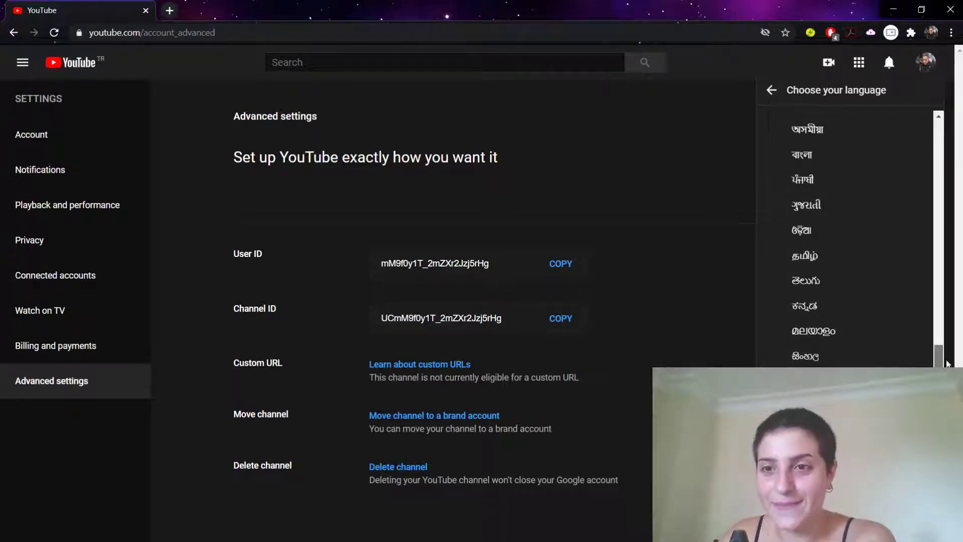
{"action": "left_click_drag", "start_coordinate": [943, 351], "coordinate": [926, 289]}
{"action": "scroll", "coordinate": [923, 283], "scroll_direction": "up", "scroll_amount": 2}
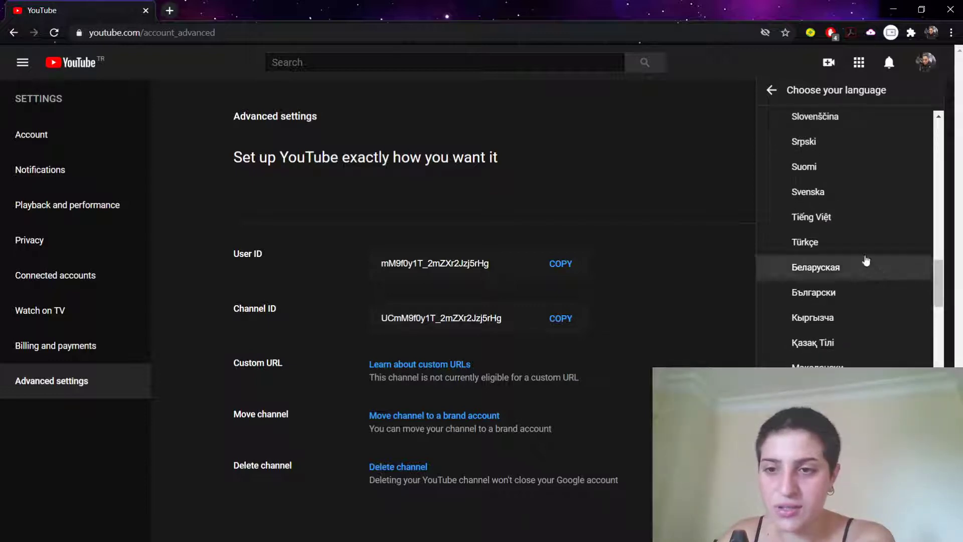
{"action": "left_click", "coordinate": [805, 244]}
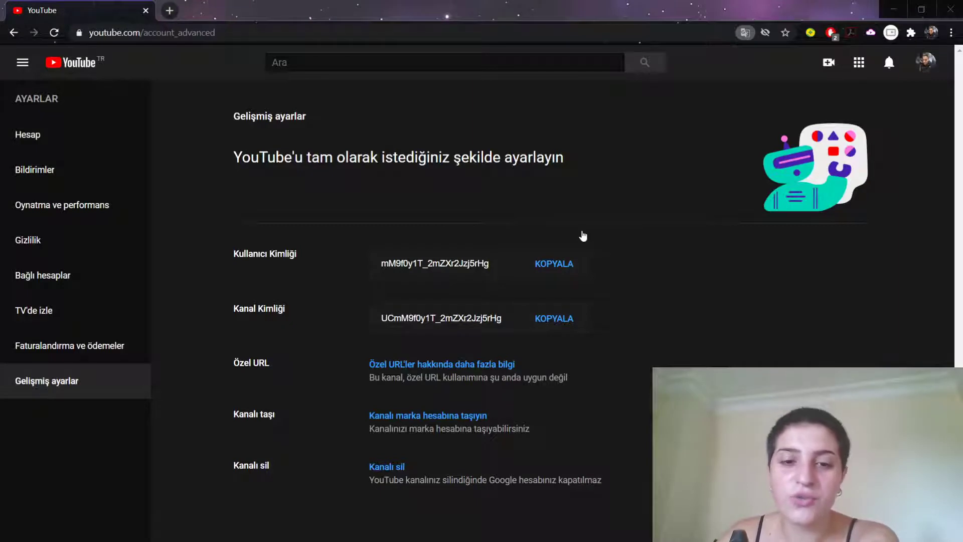
Step: Set the display language of the Turkish interface to English (US)
{"action": "left_click", "coordinate": [539, 214]}
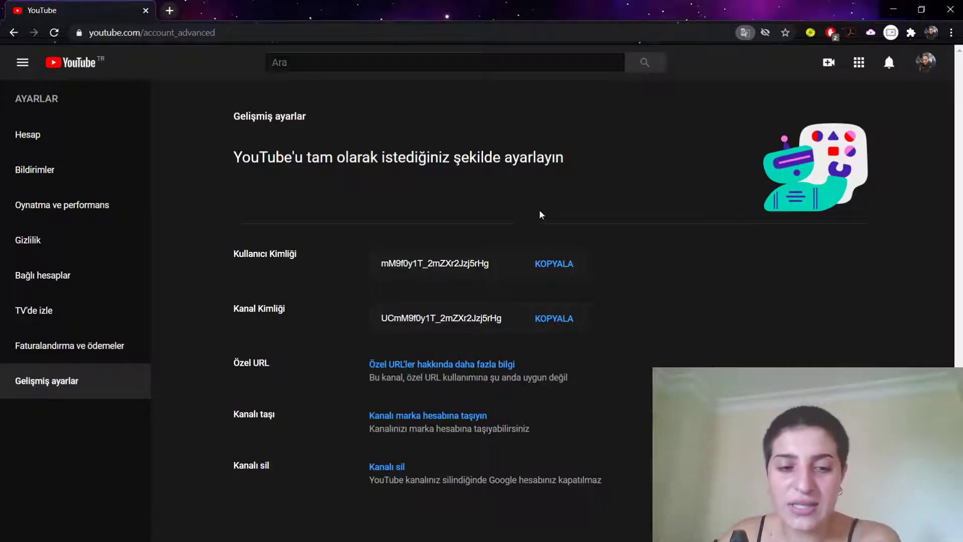
{"action": "left_click", "coordinate": [927, 65]}
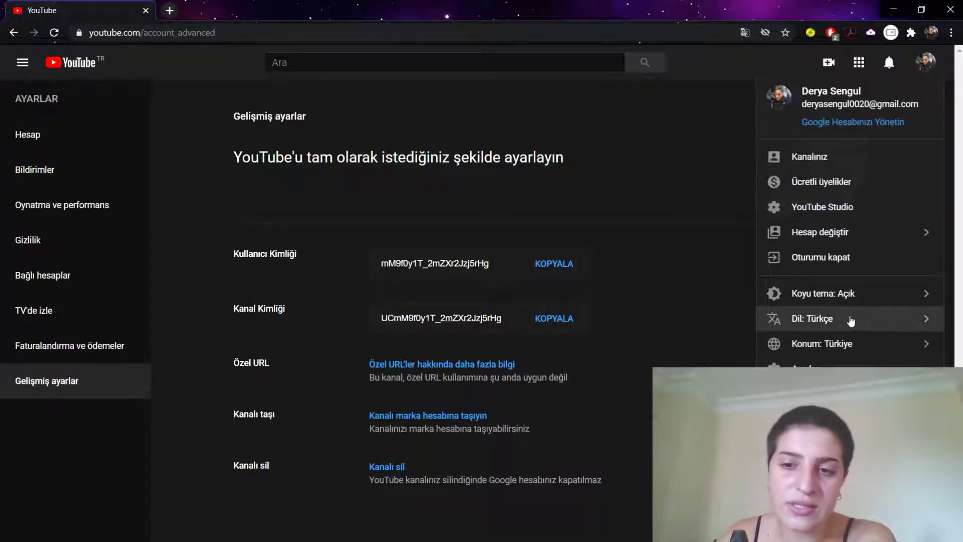
{"action": "left_click", "coordinate": [822, 326]}
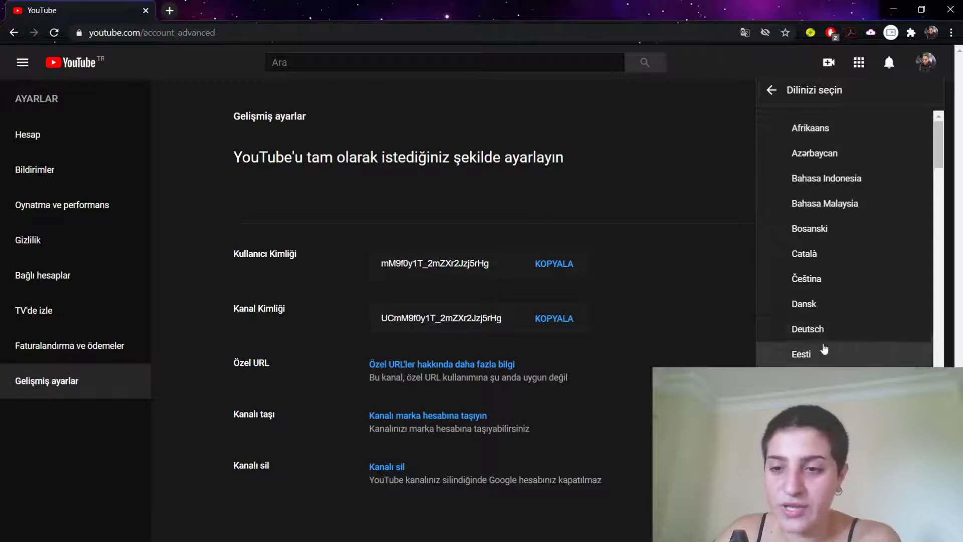
{"action": "scroll", "coordinate": [856, 337], "scroll_direction": "down", "scroll_amount": 4}
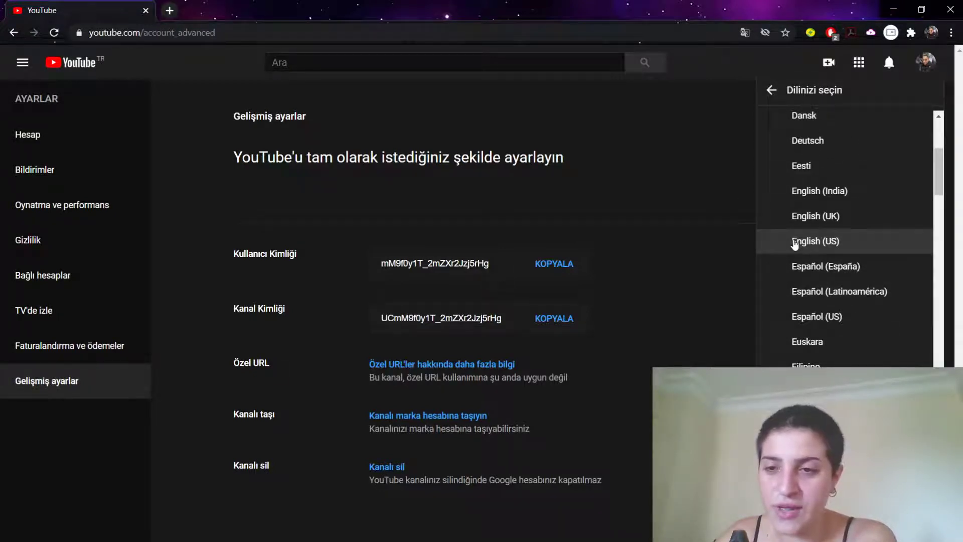
{"action": "left_click", "coordinate": [794, 243]}
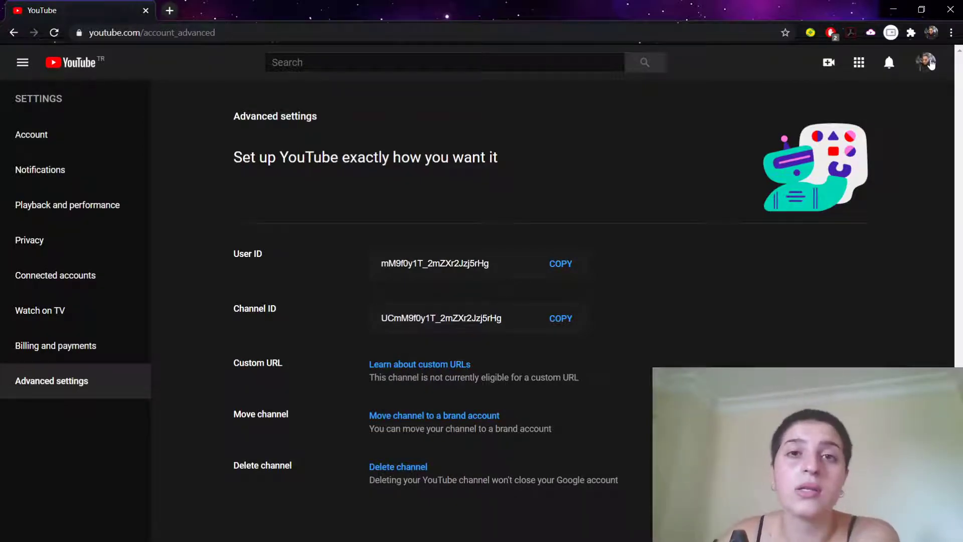
Step: Switch the site's display language to Hebrew (עברית)
{"action": "left_click", "coordinate": [930, 64]}
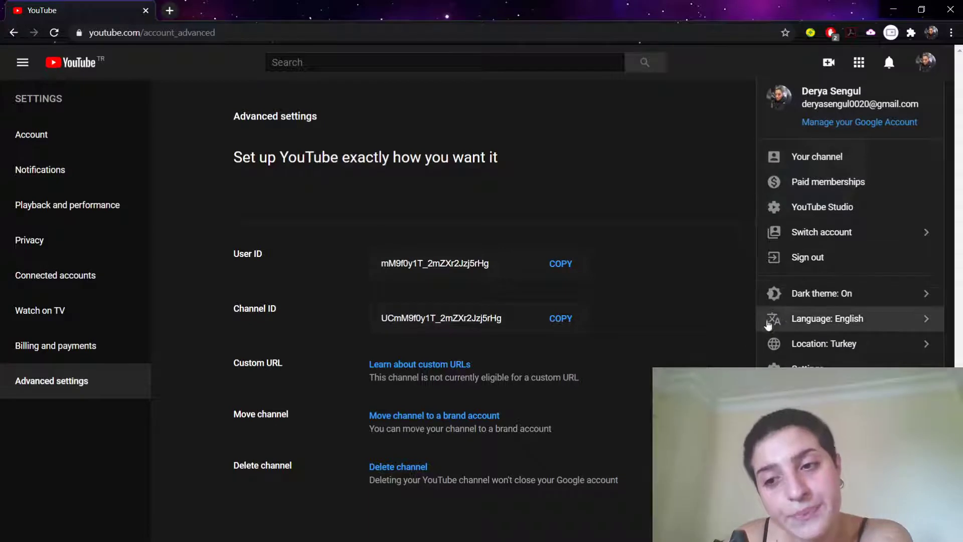
{"action": "left_click", "coordinate": [773, 320]}
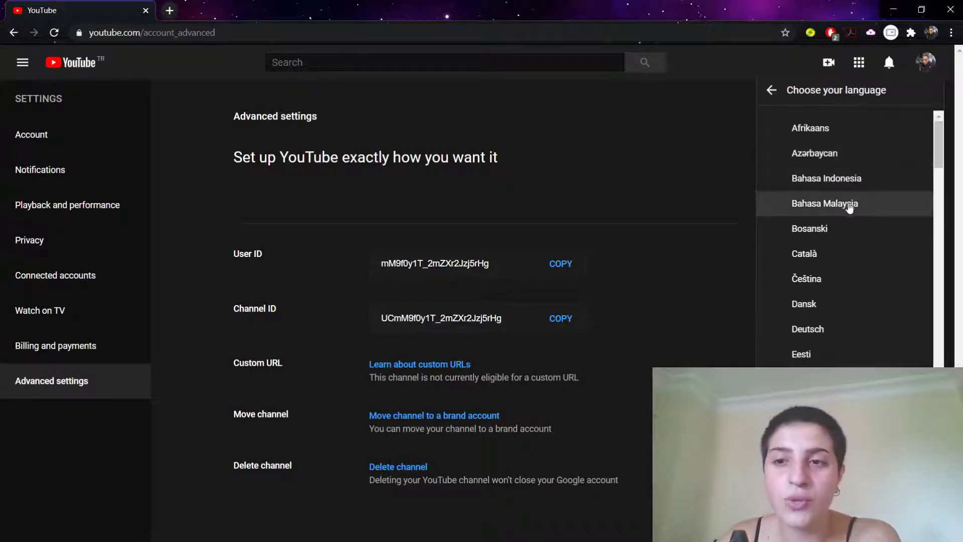
{"action": "scroll", "coordinate": [850, 207], "scroll_direction": "down", "scroll_amount": 20}
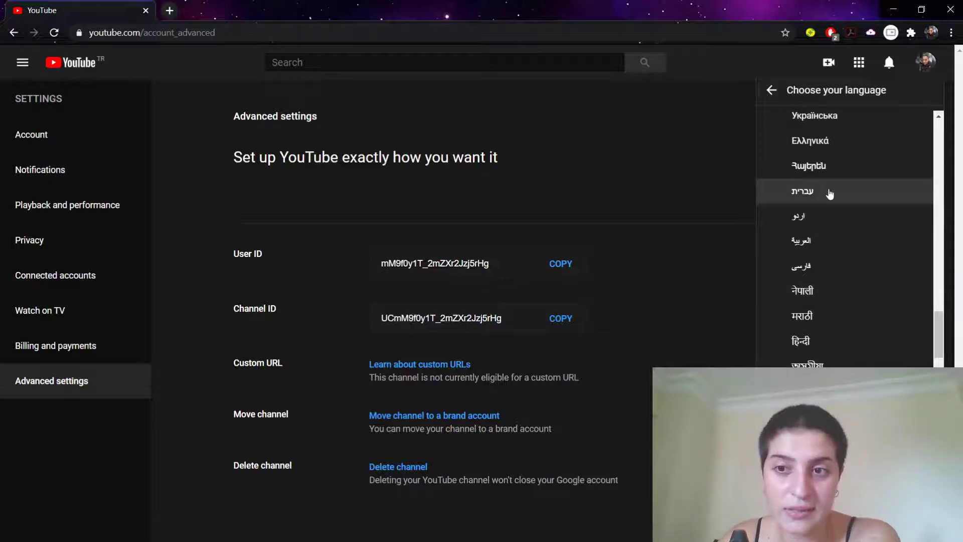
{"action": "scroll", "coordinate": [830, 195], "scroll_direction": "up", "scroll_amount": 1}
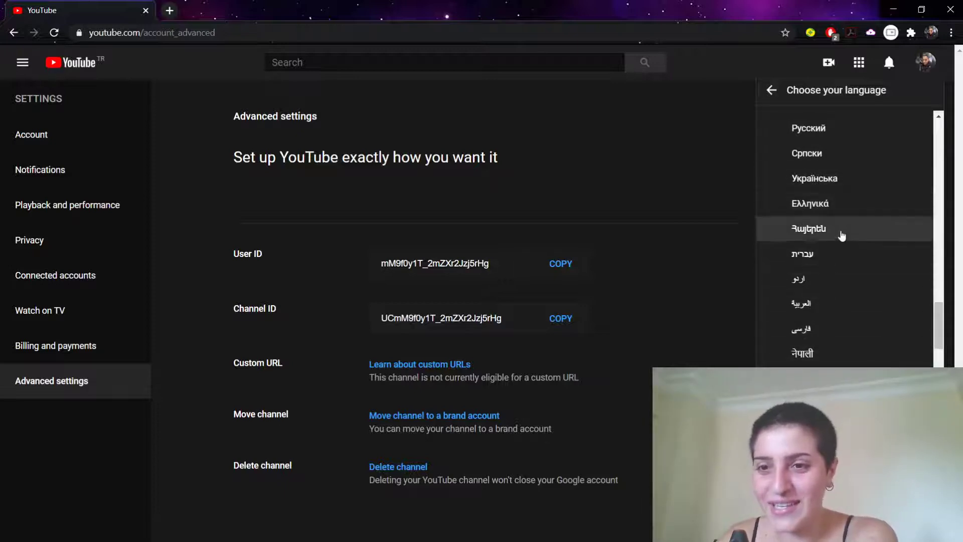
{"action": "left_click", "coordinate": [804, 258]}
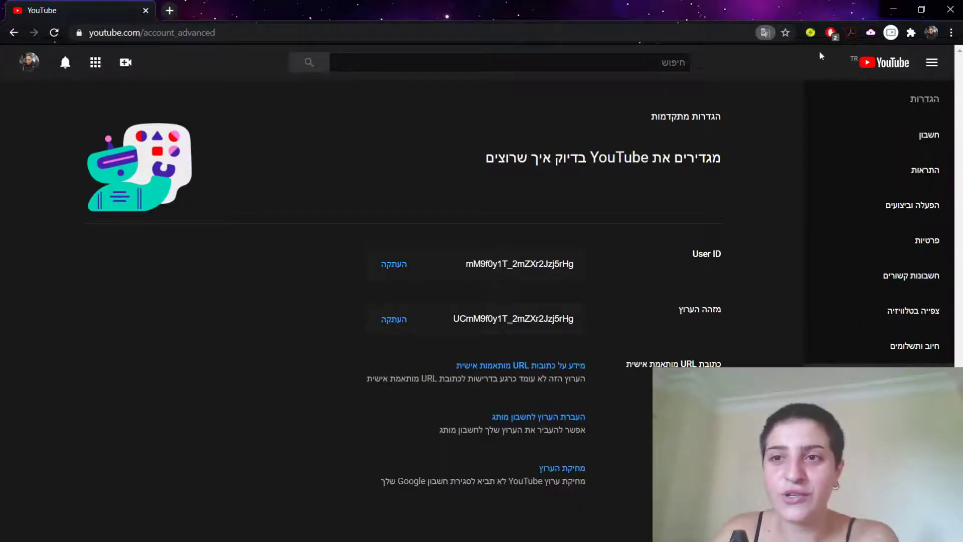
Step: Return the right-to-left interface to English (US) through the account's language options
{"action": "triple_click", "coordinate": [932, 63]}
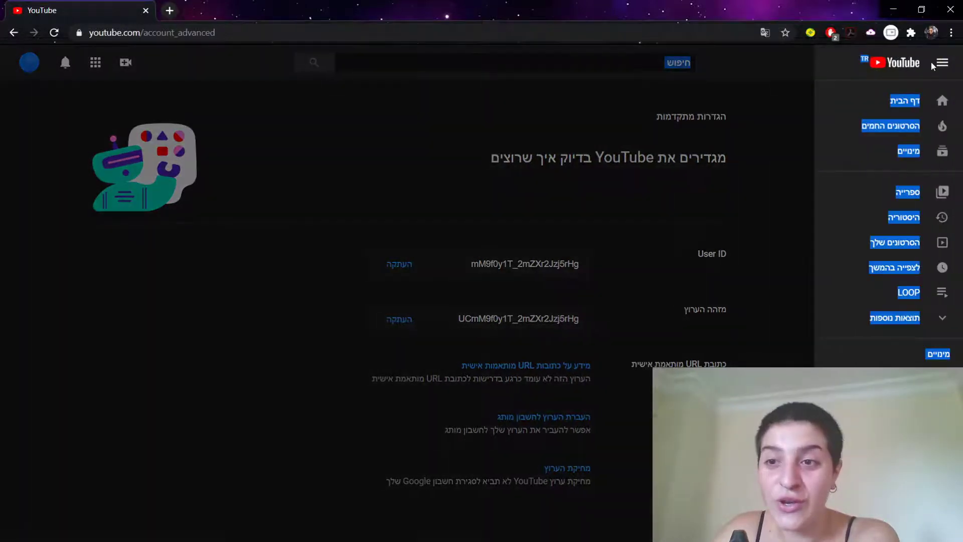
{"action": "left_click", "coordinate": [938, 63]}
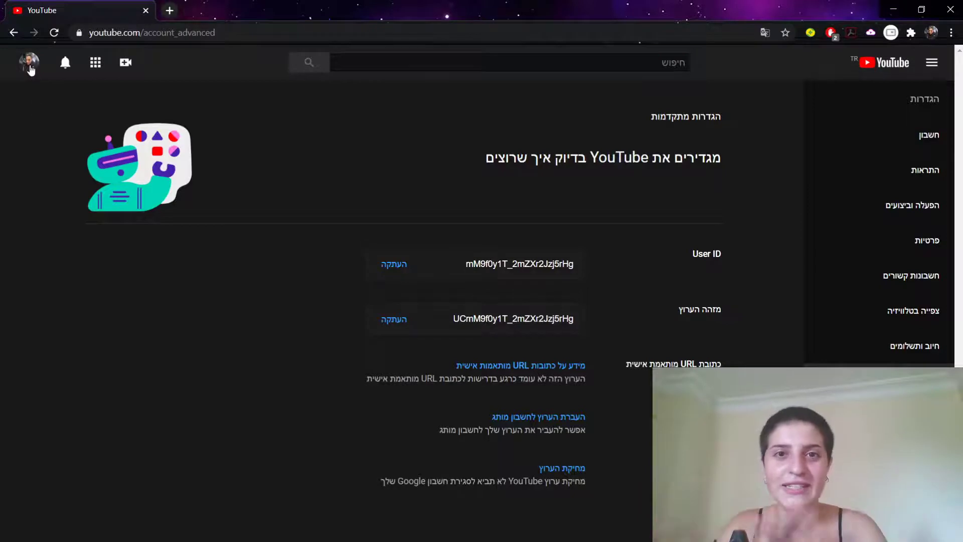
{"action": "left_click", "coordinate": [29, 62]}
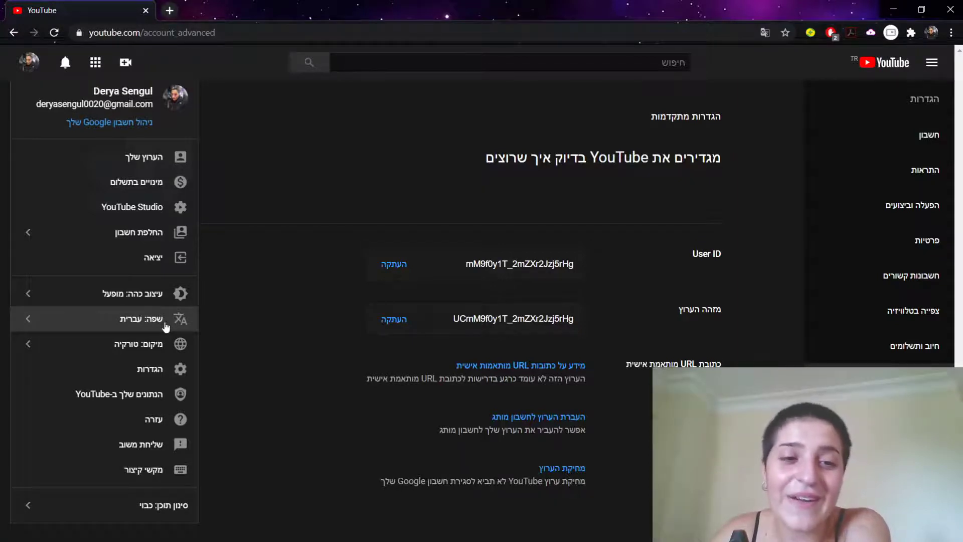
{"action": "left_click", "coordinate": [166, 327]}
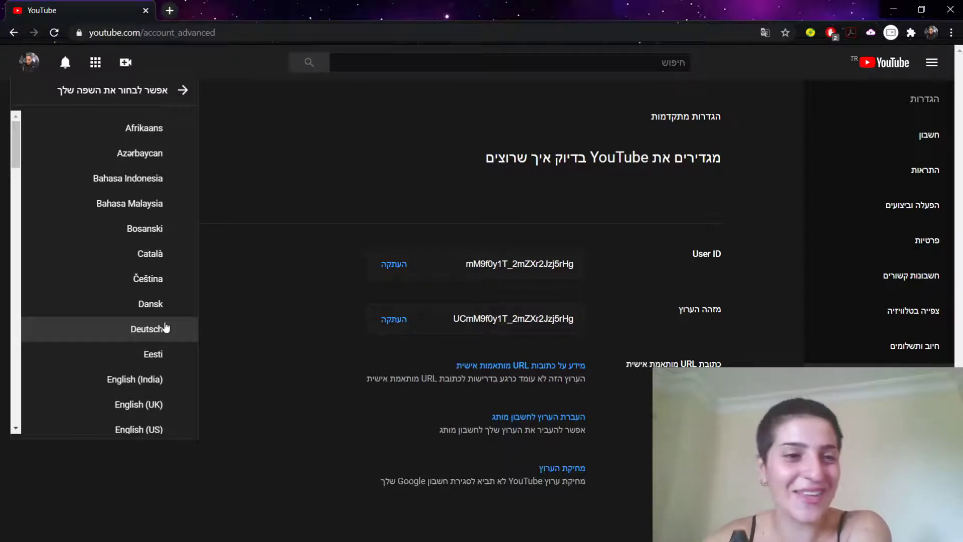
{"action": "scroll", "coordinate": [166, 327], "scroll_direction": "down", "scroll_amount": 3}
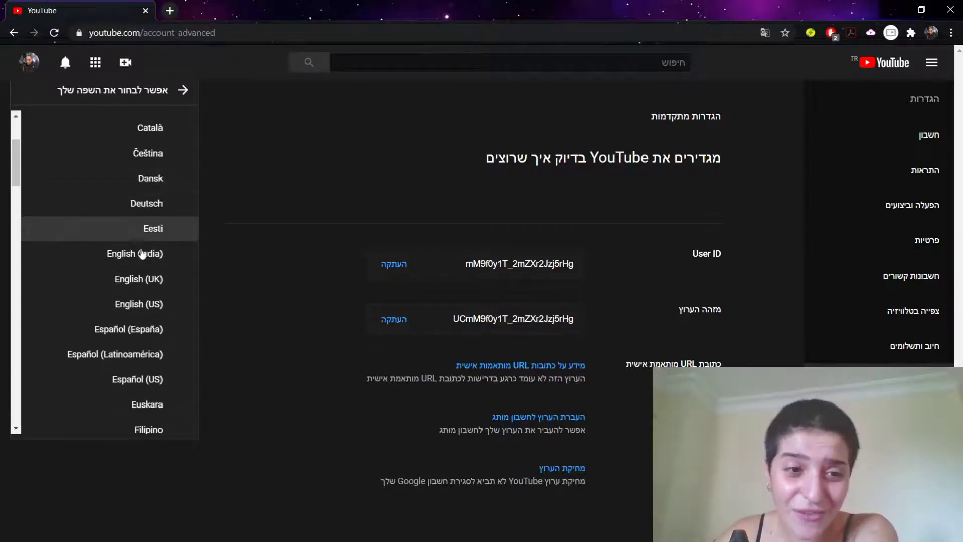
{"action": "left_click", "coordinate": [156, 304]}
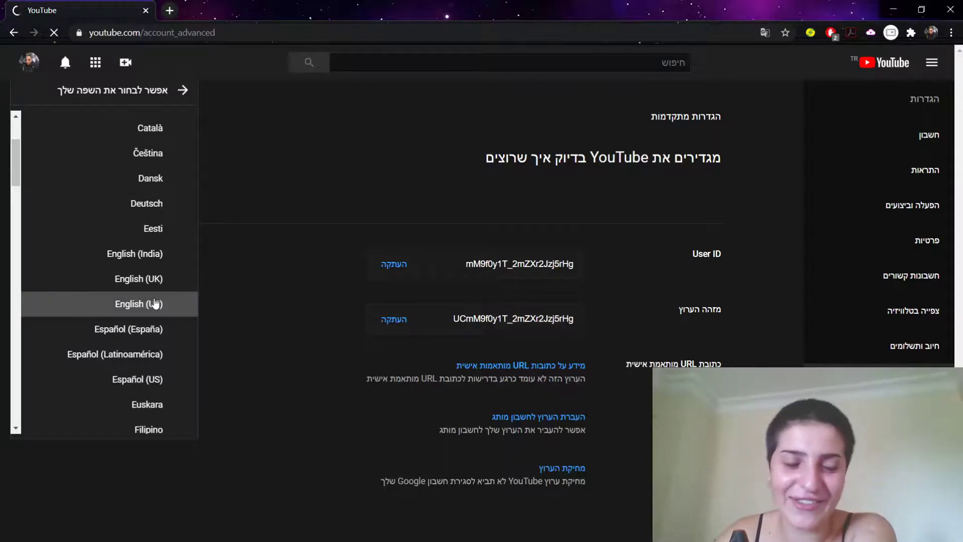